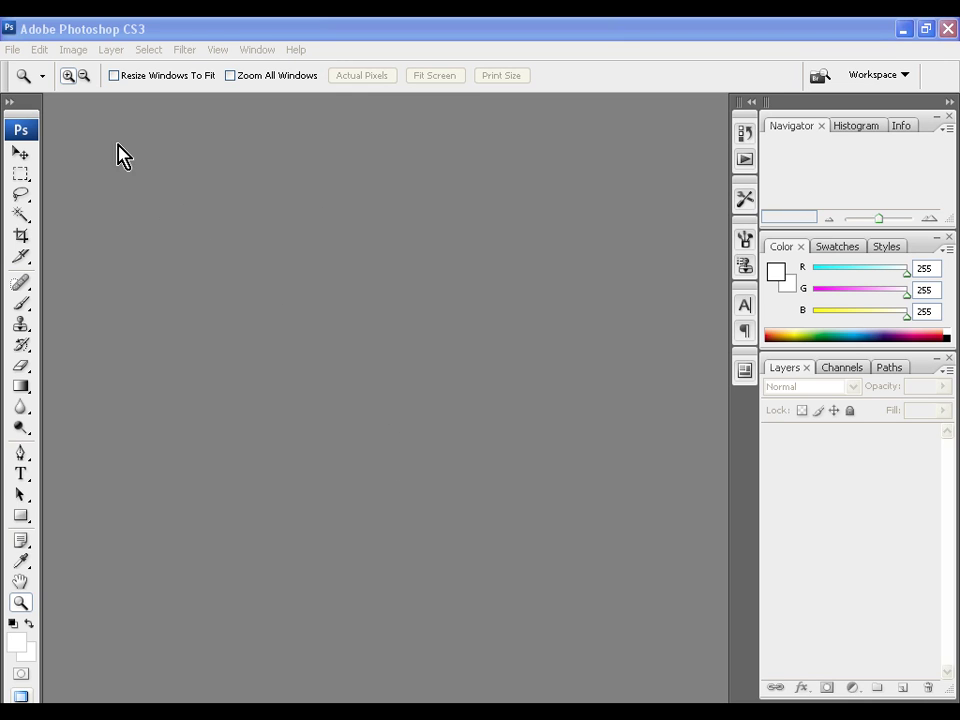
- Import the DSCN0858 video as frame layers, limited to every 20 frames
click(12, 49)
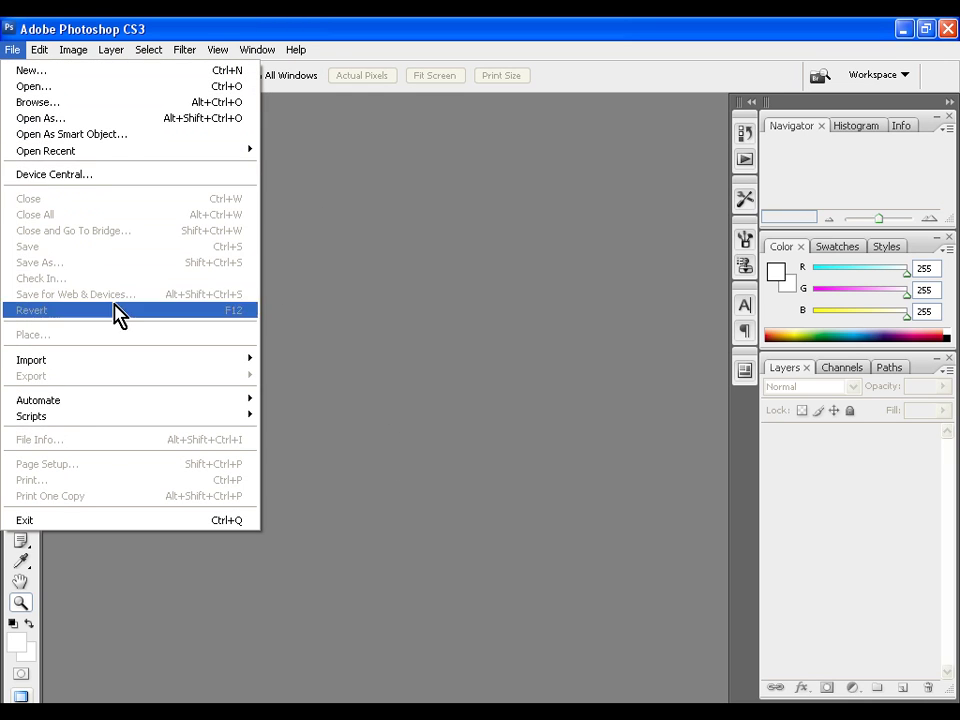
mouse_move(163, 364)
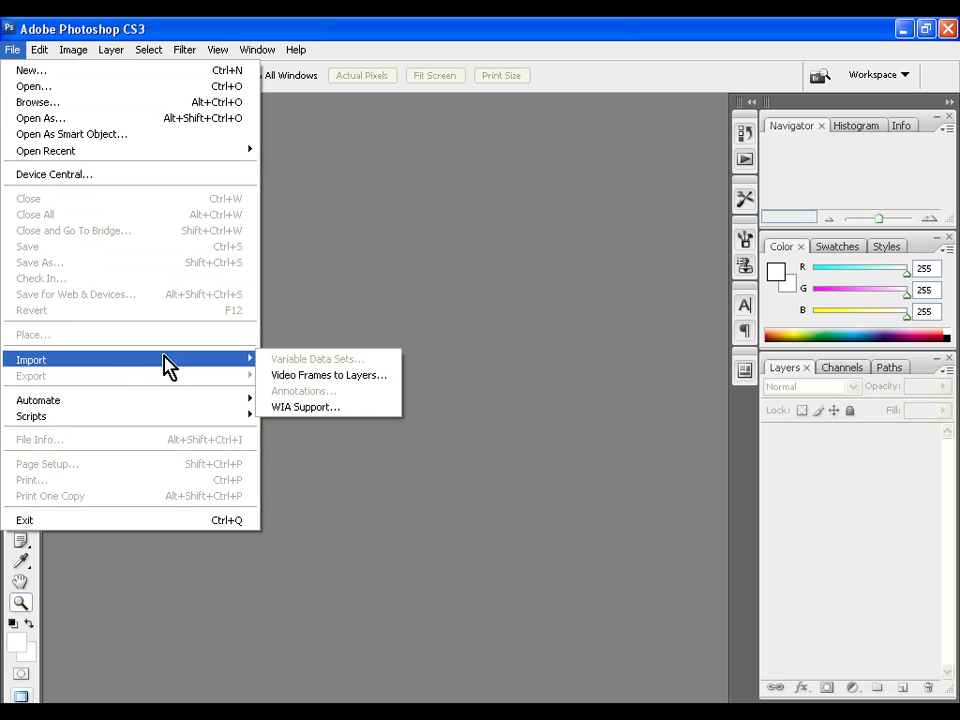
click(316, 376)
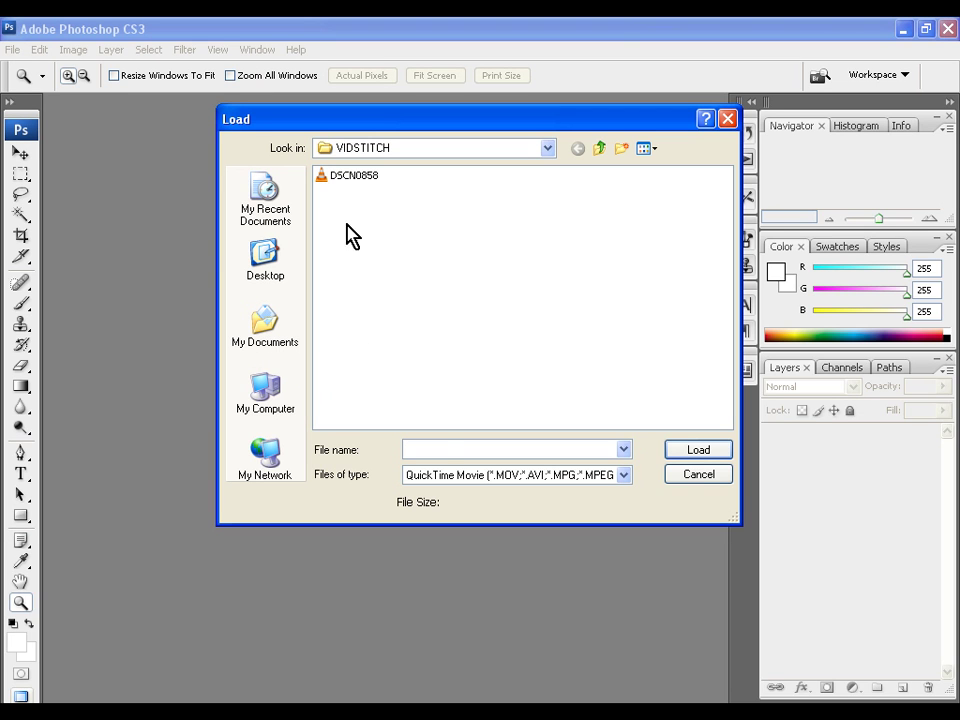
click(326, 179)
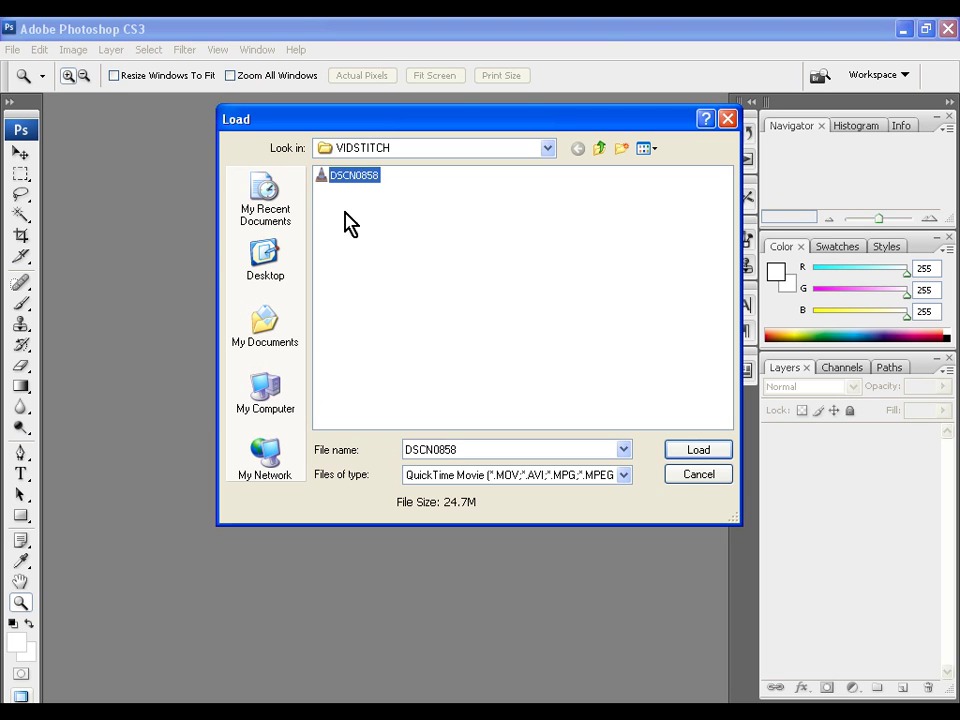
click(697, 455)
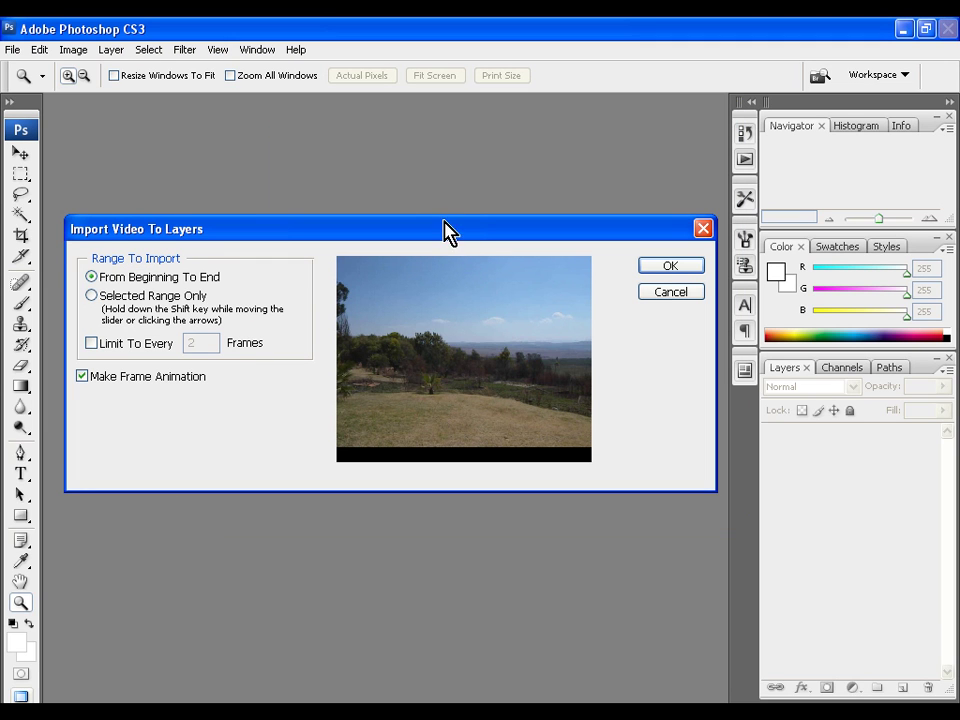
drag(447, 231, 446, 200)
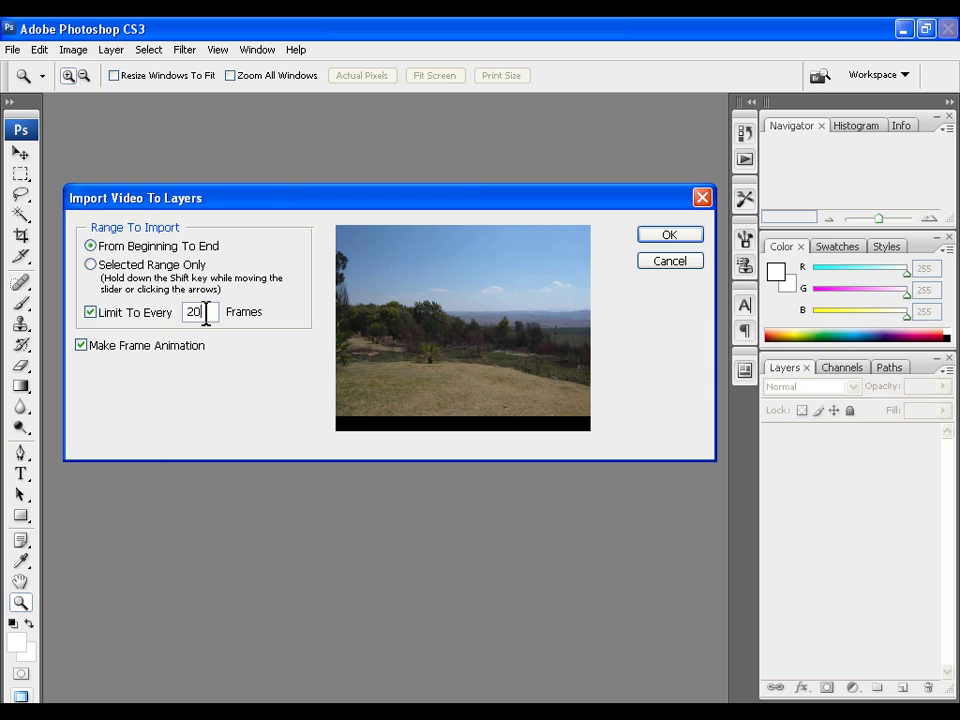
drag(220, 312, 178, 311)
click(669, 238)
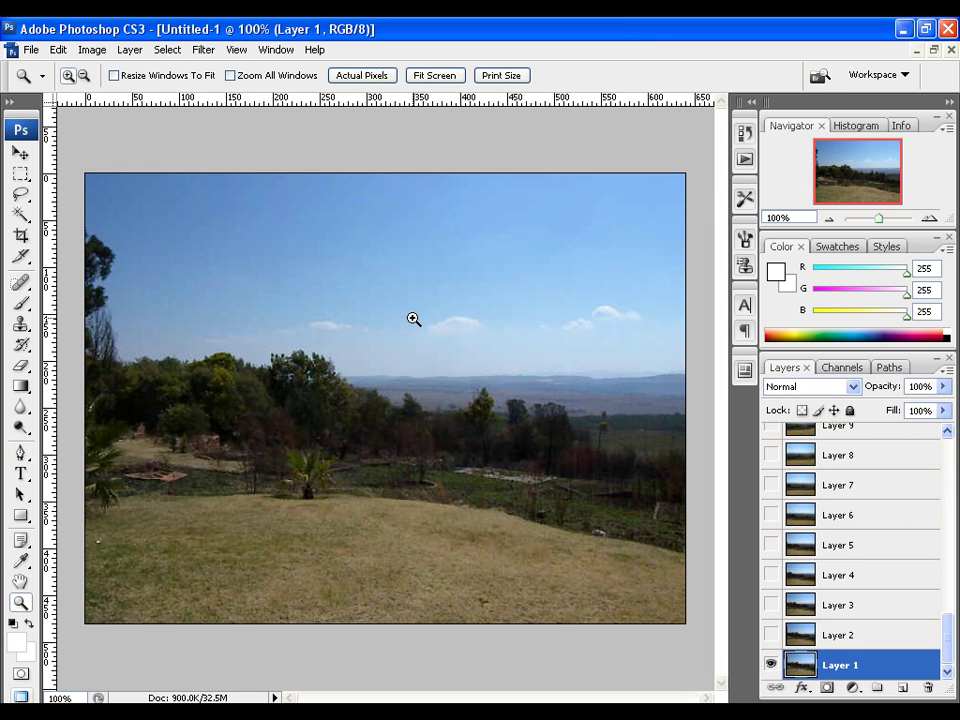
- Switch to the Hand tool and enlarge the Layers panel to show more frames
key(h)
drag(794, 464, 793, 352)
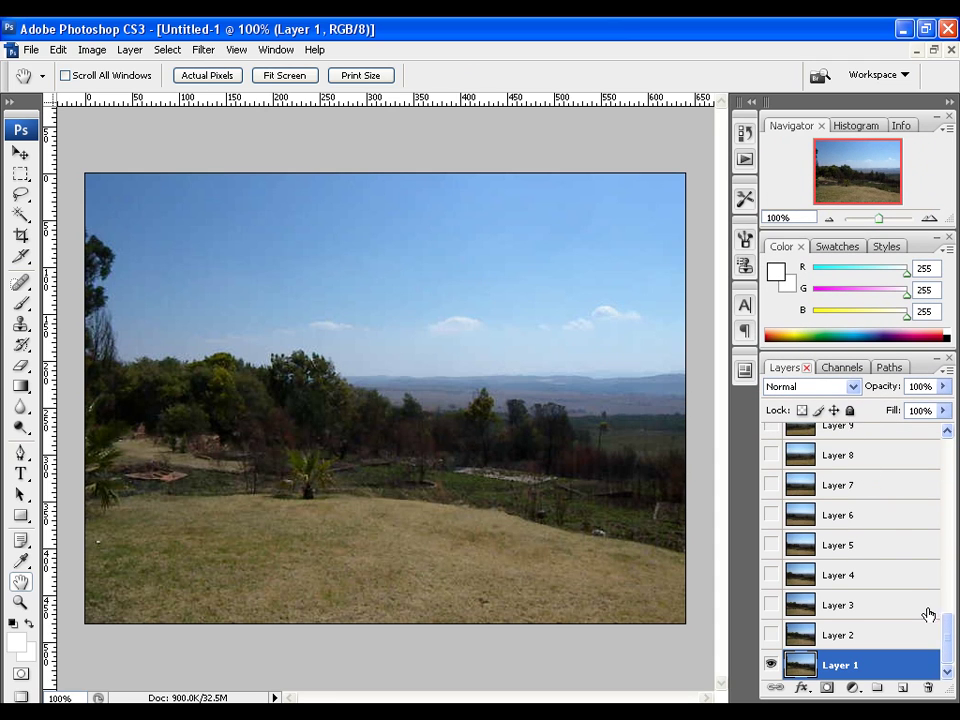
drag(947, 636, 948, 503)
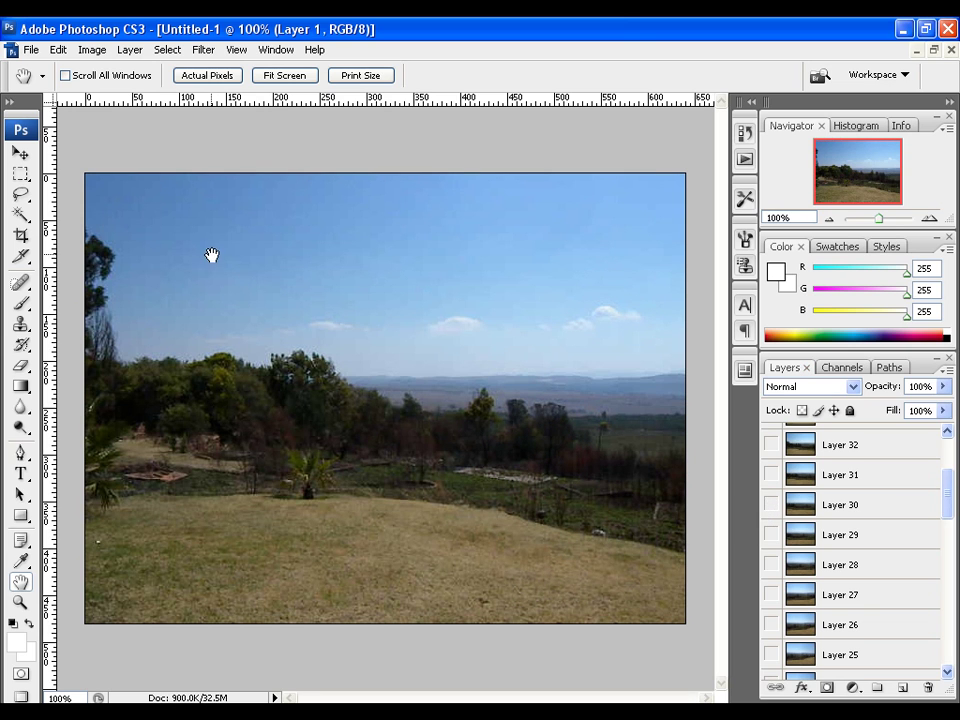
- Render the layers as a JPEG image sequence into the VIDSTITCH folder
click(31, 49)
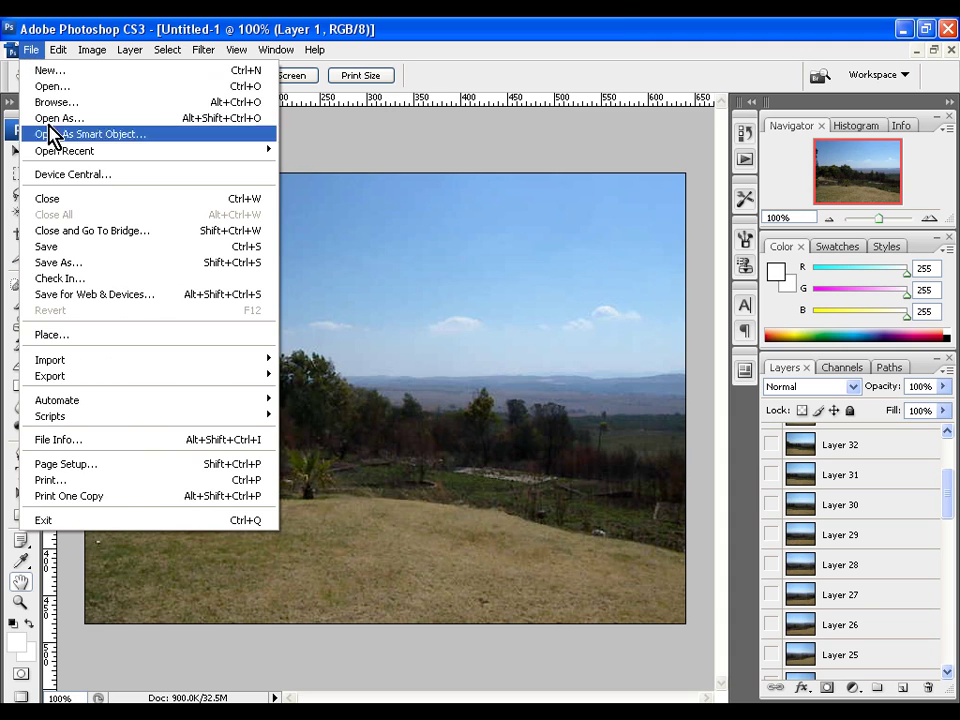
mouse_move(167, 379)
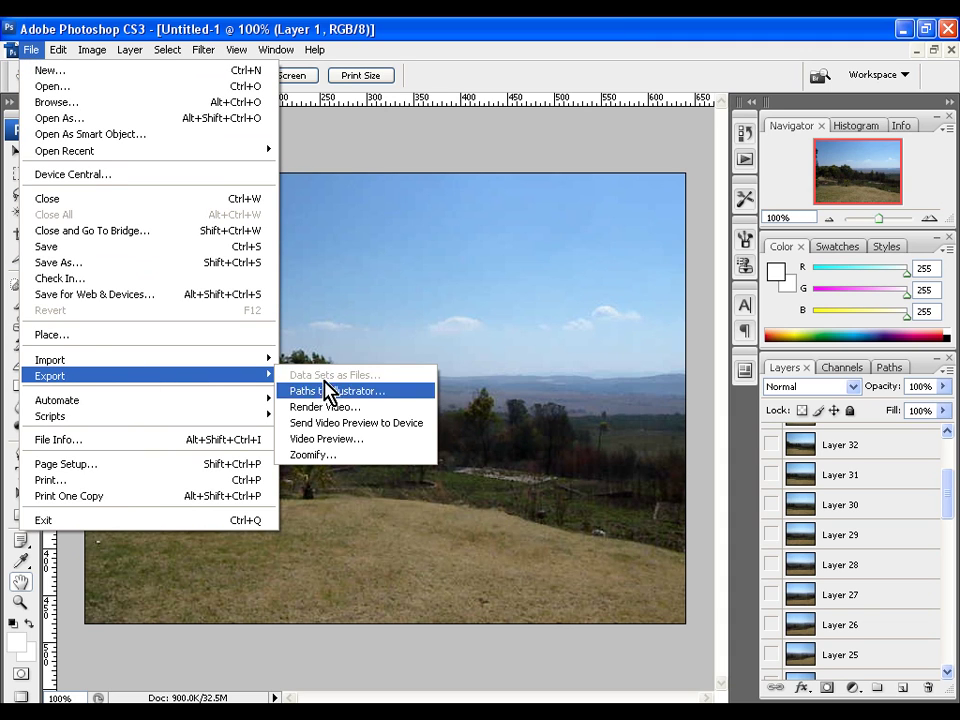
click(322, 407)
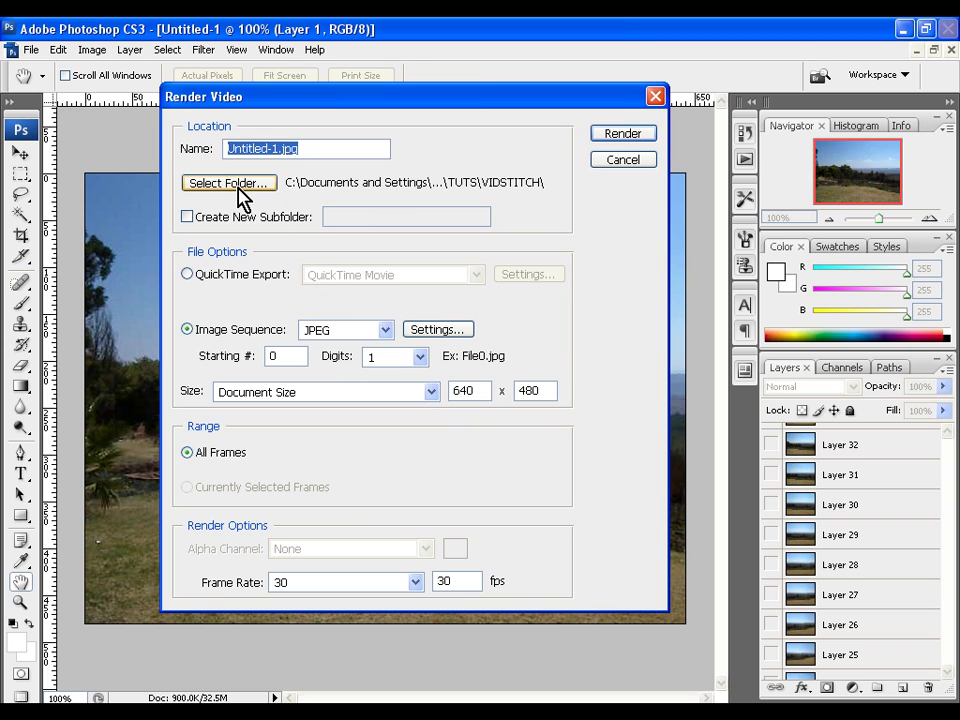
click(187, 329)
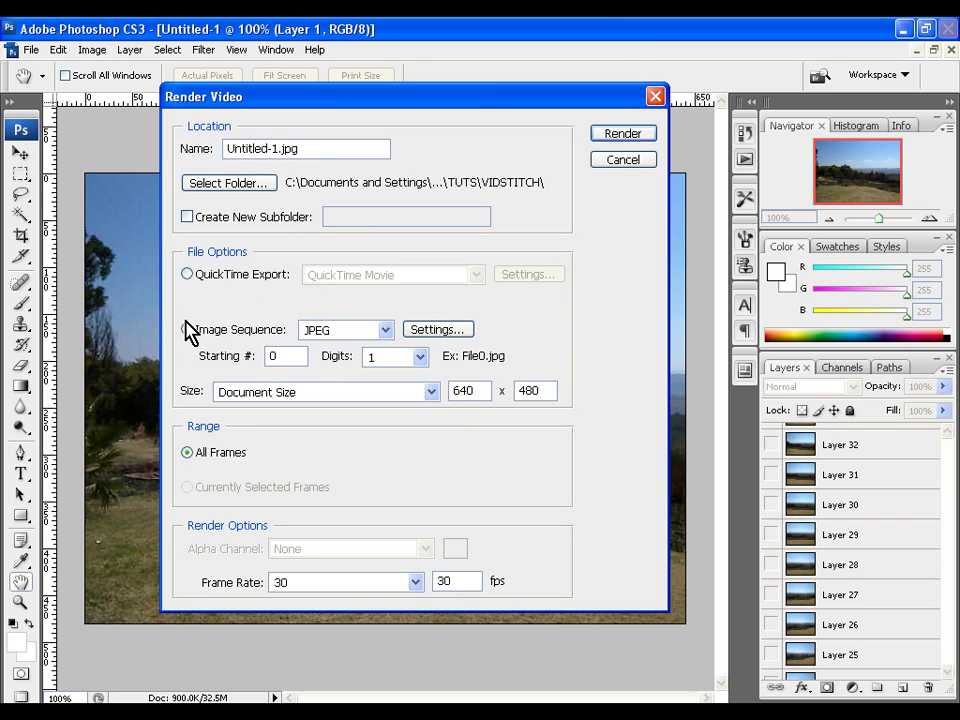
click(614, 138)
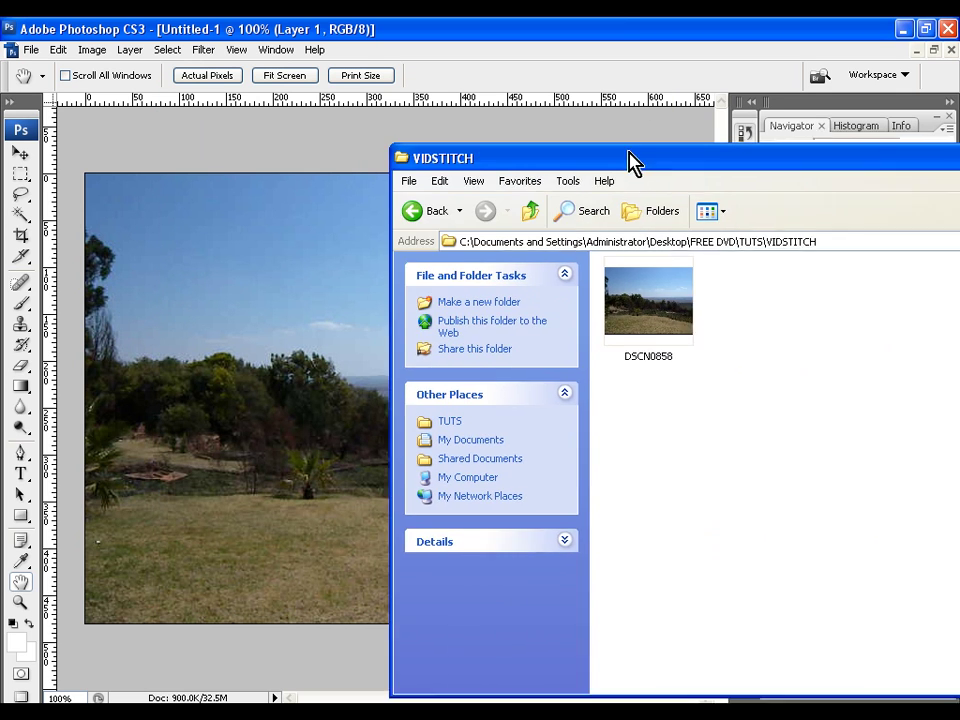
drag(632, 163, 290, 107)
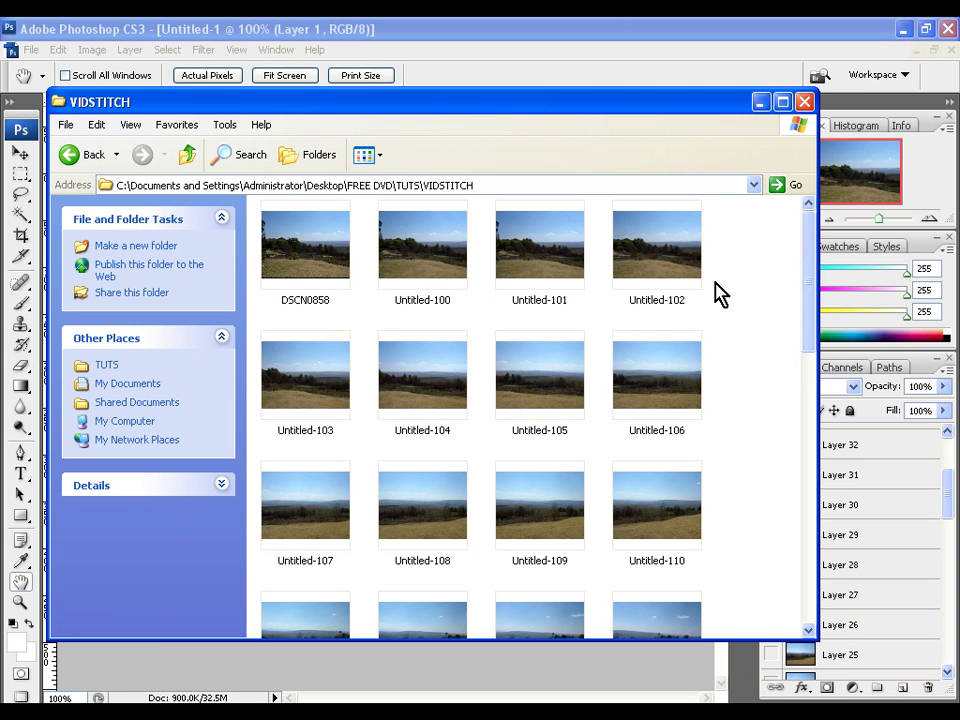
- Move the VIDSTITCH Explorer window aside and return to the Photoshop document
drag(800, 260, 827, 268)
drag(504, 105, 729, 124)
key(alt+Tab)
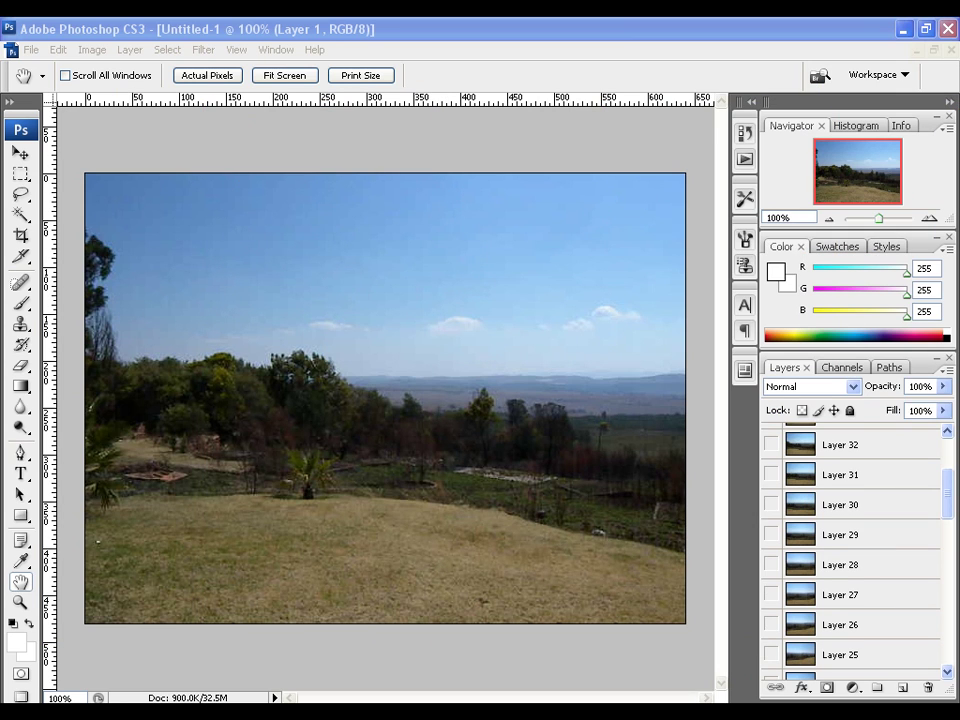
- Close the frame document unsaved and Photomerge frames Untitled-100 through Untitled-136
click(948, 50)
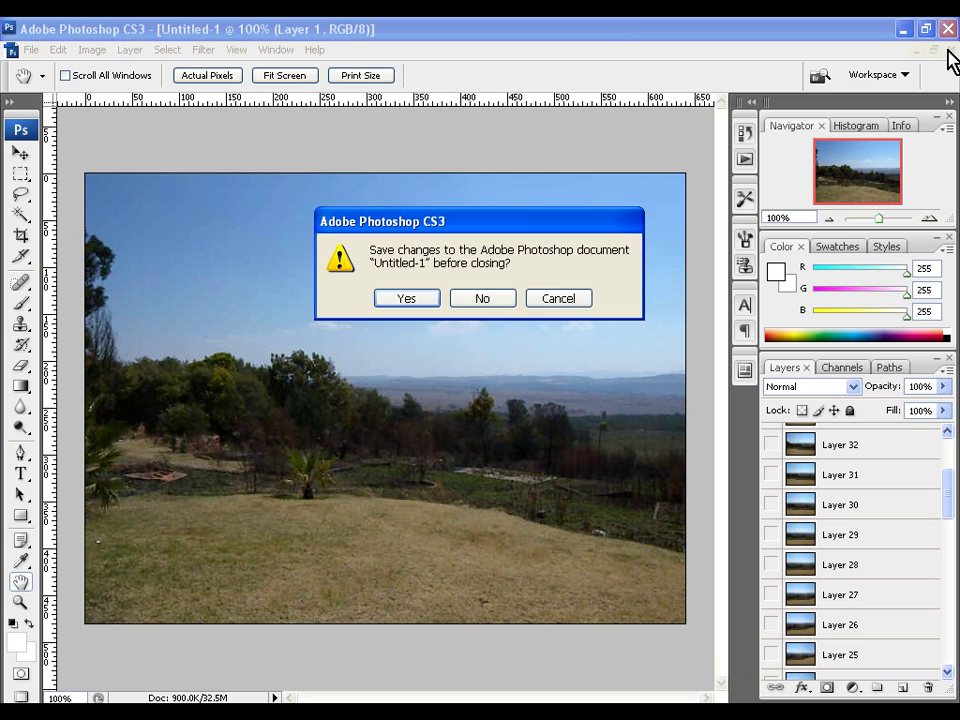
click(458, 302)
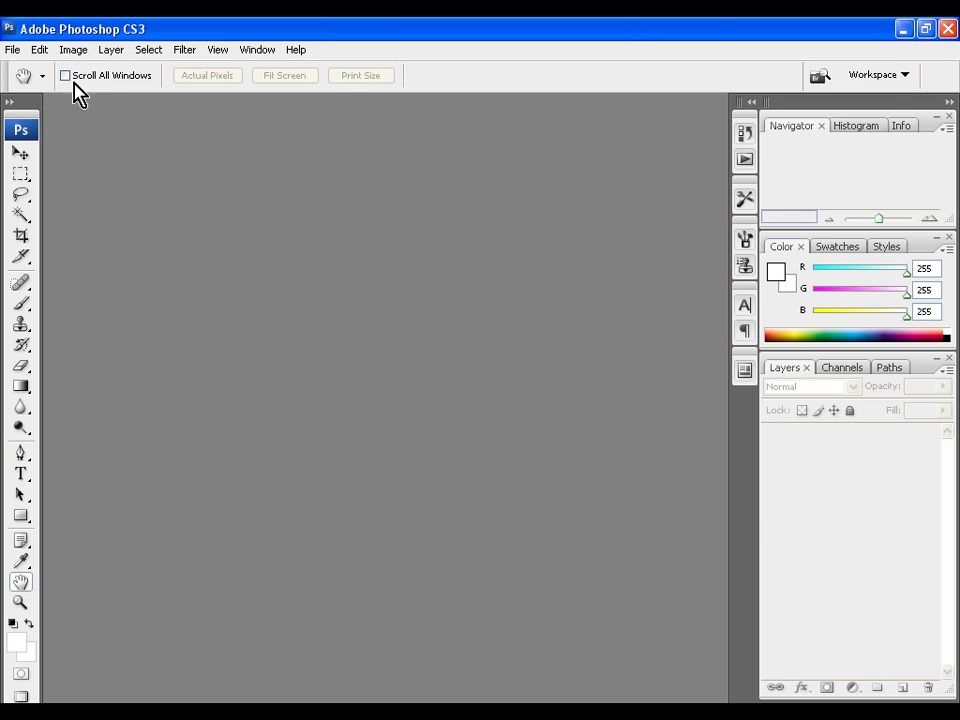
click(12, 49)
mouse_move(133, 402)
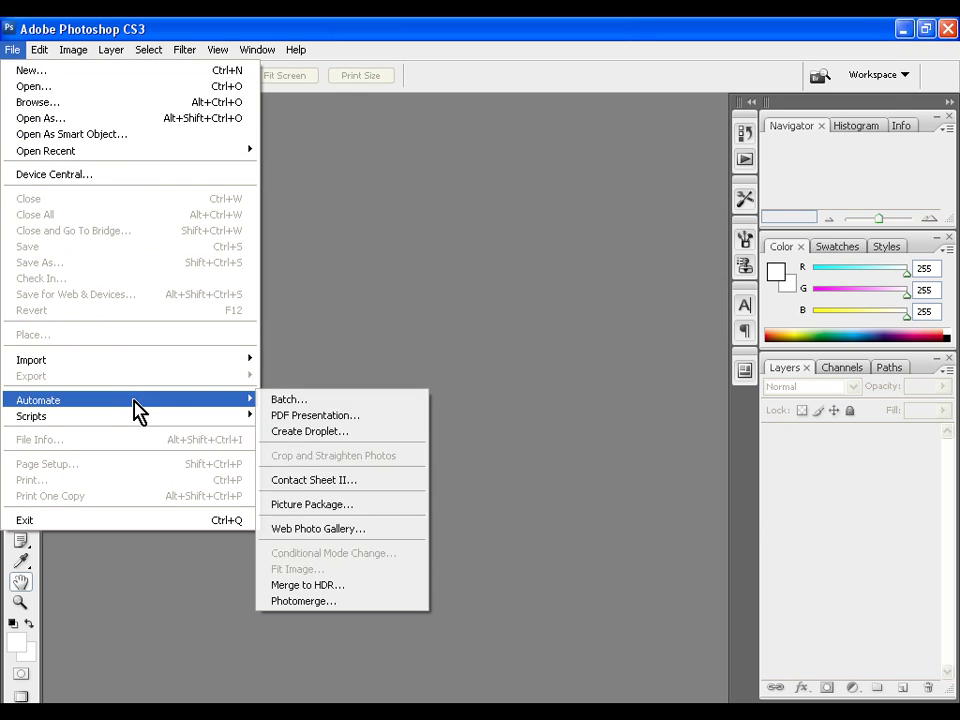
click(316, 601)
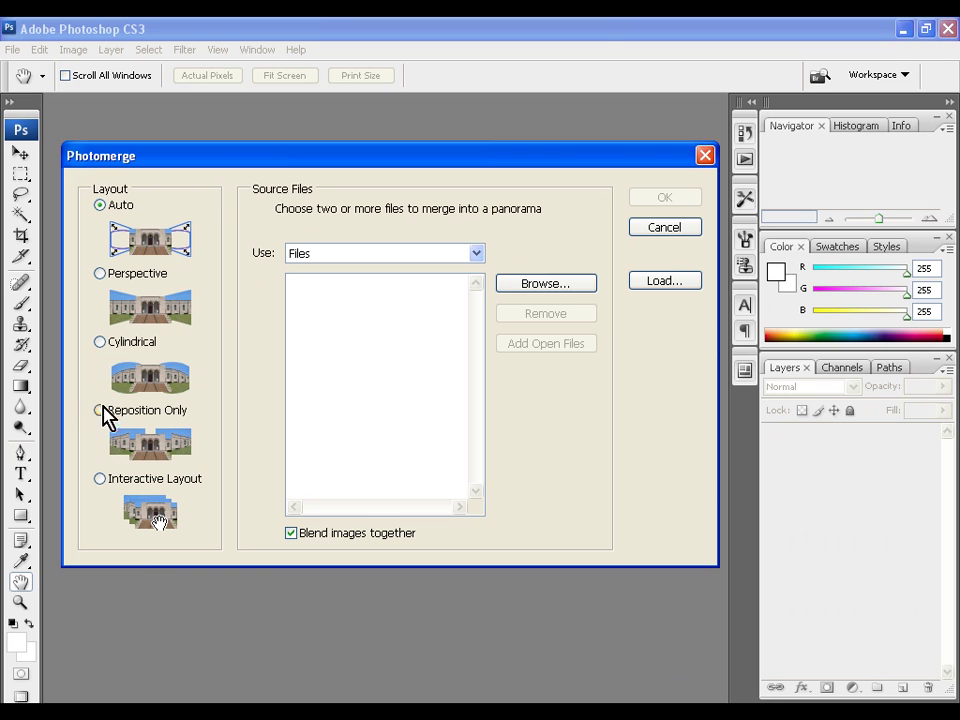
click(574, 282)
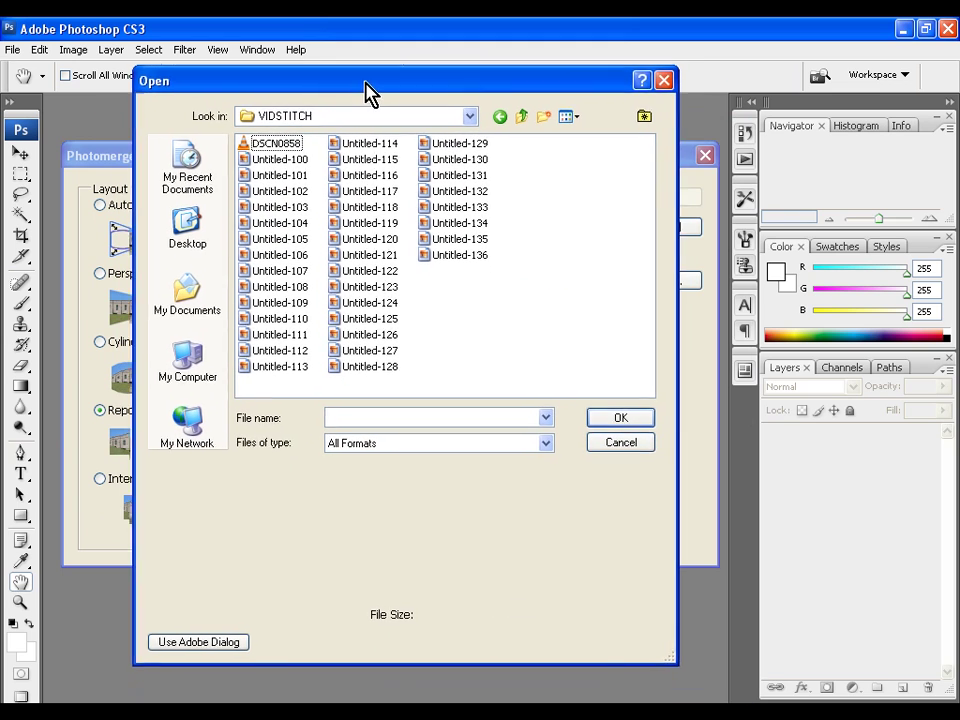
click(241, 162)
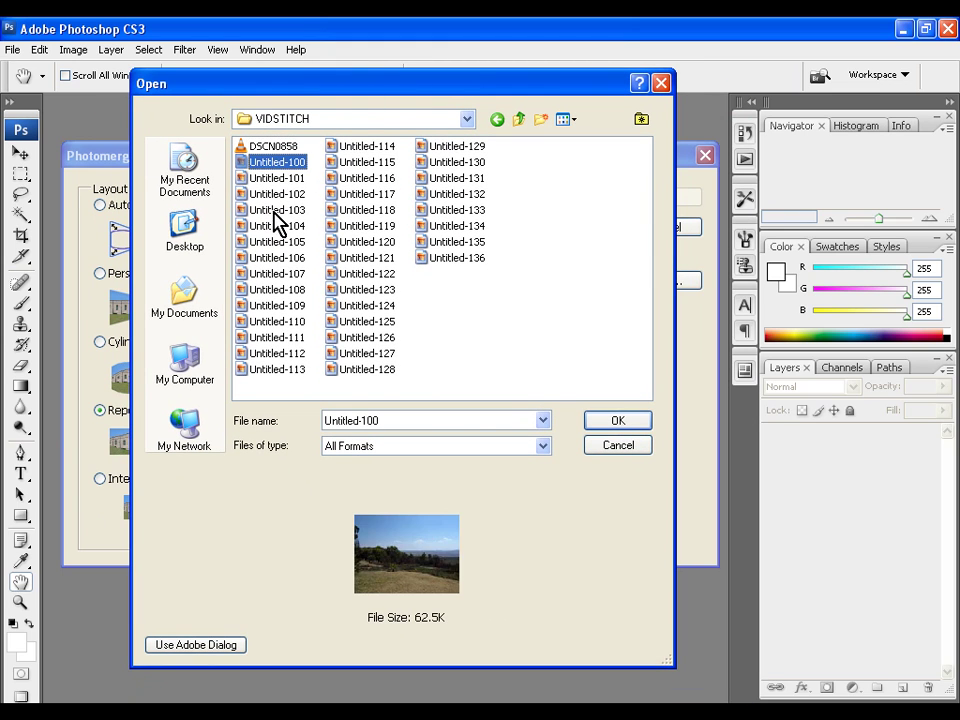
shift+click(418, 259)
click(603, 424)
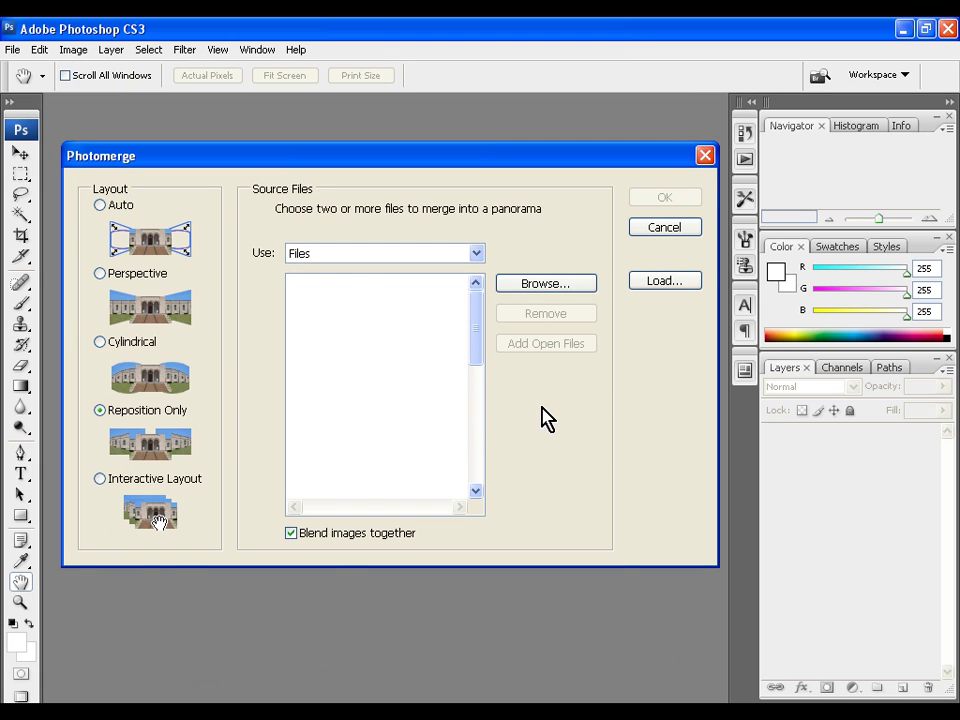
mouse_move(476, 317)
mouse_down()
mouse_move(476, 444)
mouse_move(490, 315)
mouse_up()
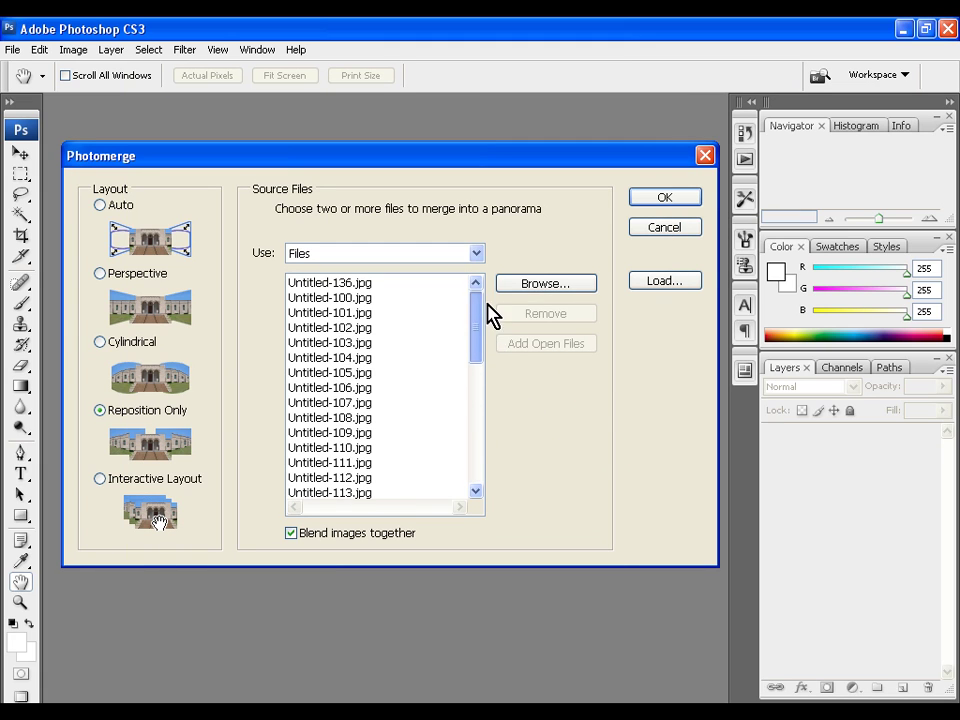
click(647, 199)
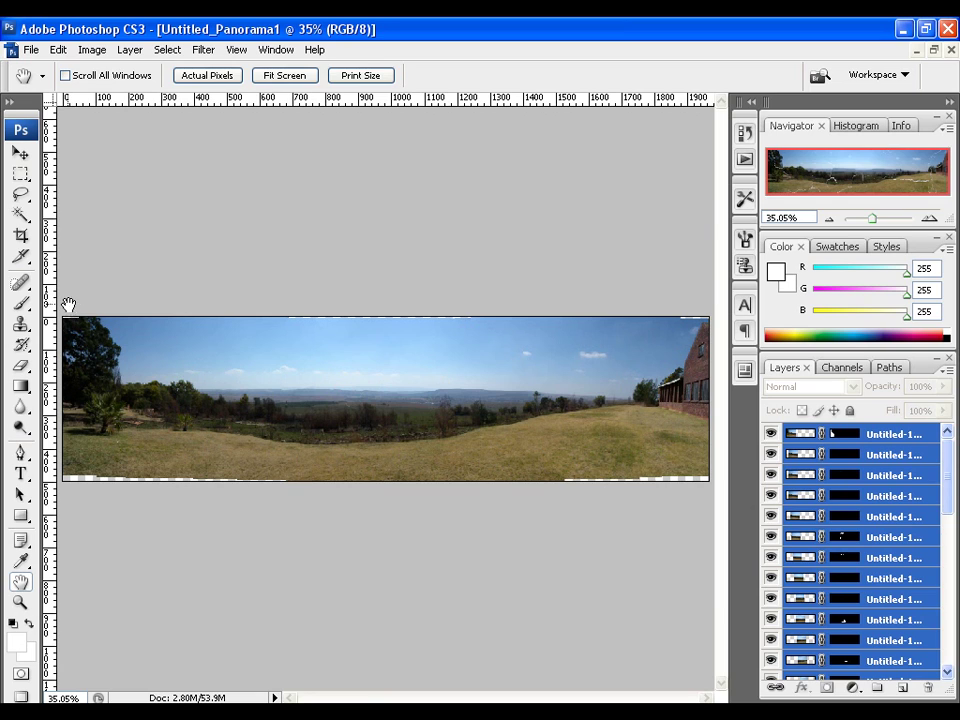
- Marquee-select the clean band of the panorama, crop to it, then Select All and crop again
click(20, 174)
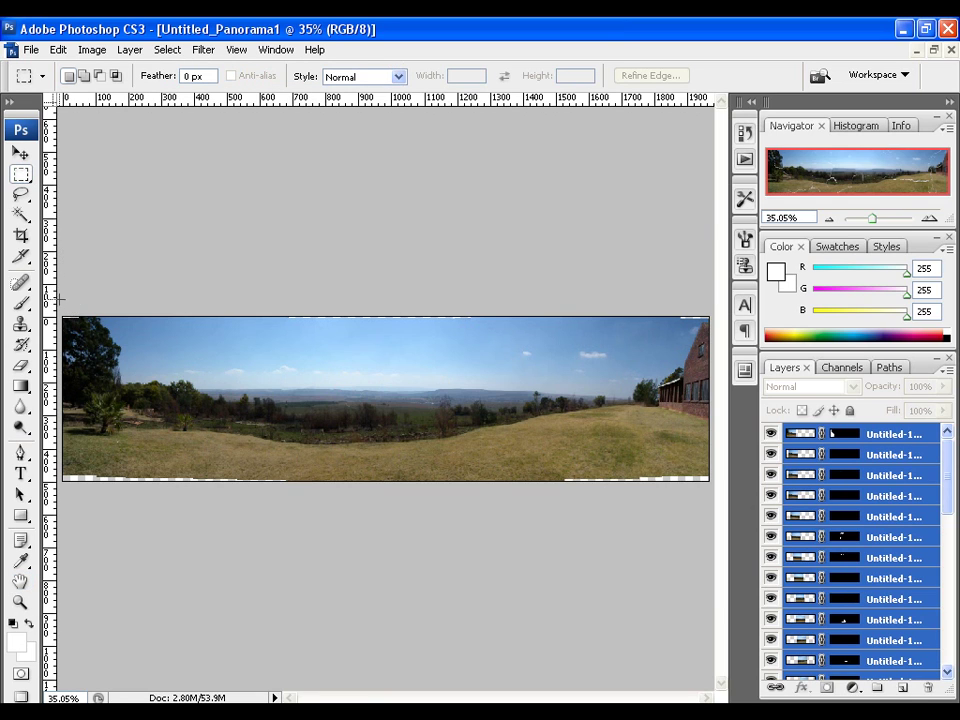
drag(497, 392, 722, 471)
click(82, 56)
click(118, 238)
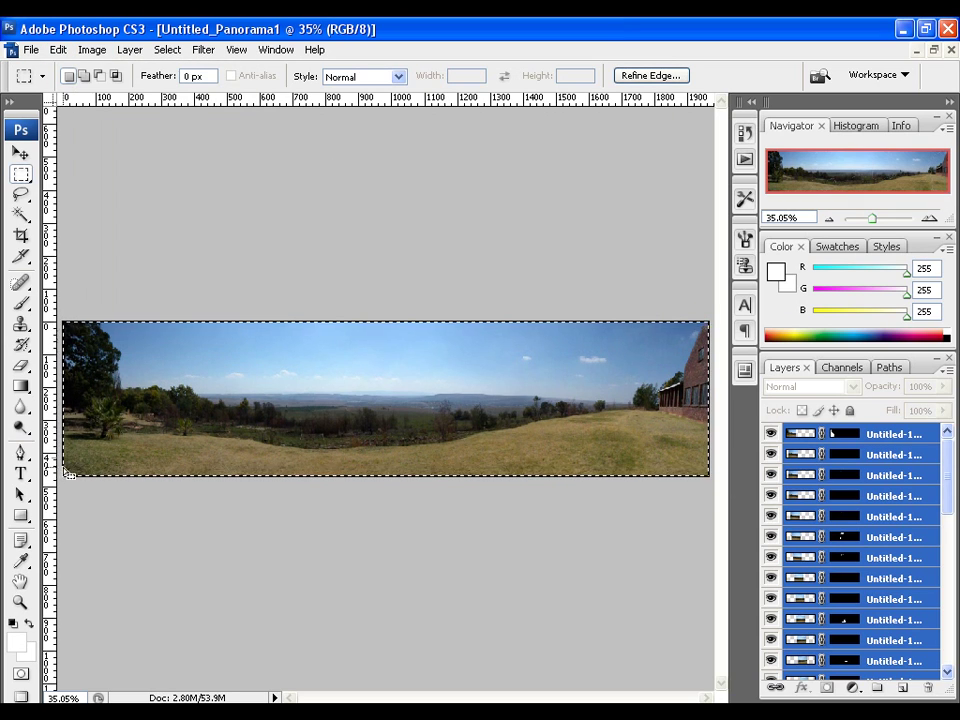
key(ctrl+d)
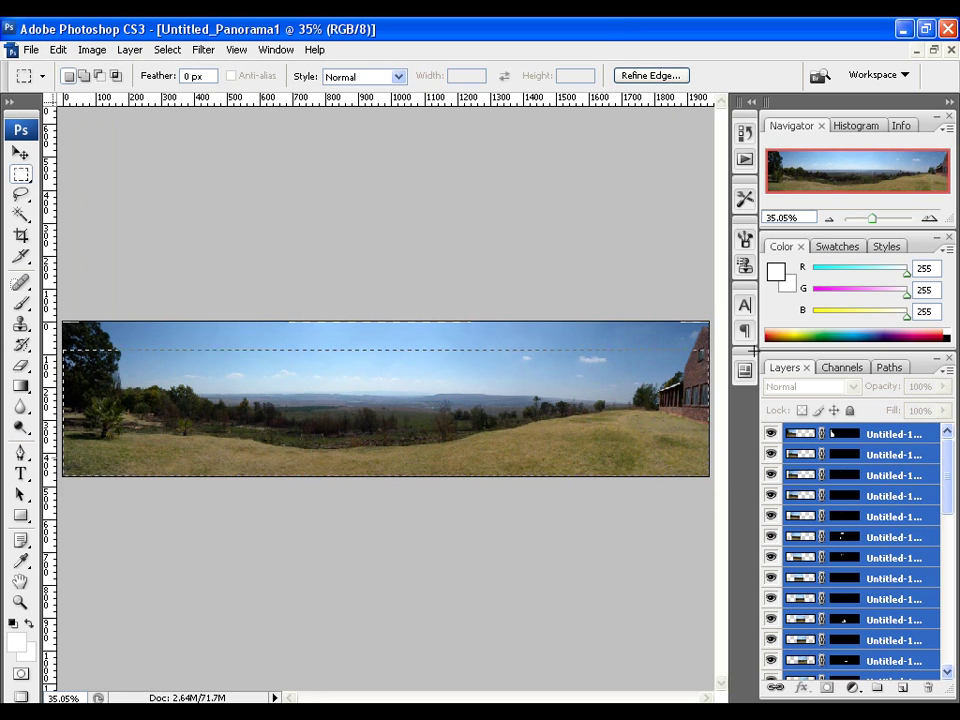
key(ctrl+a)
click(93, 50)
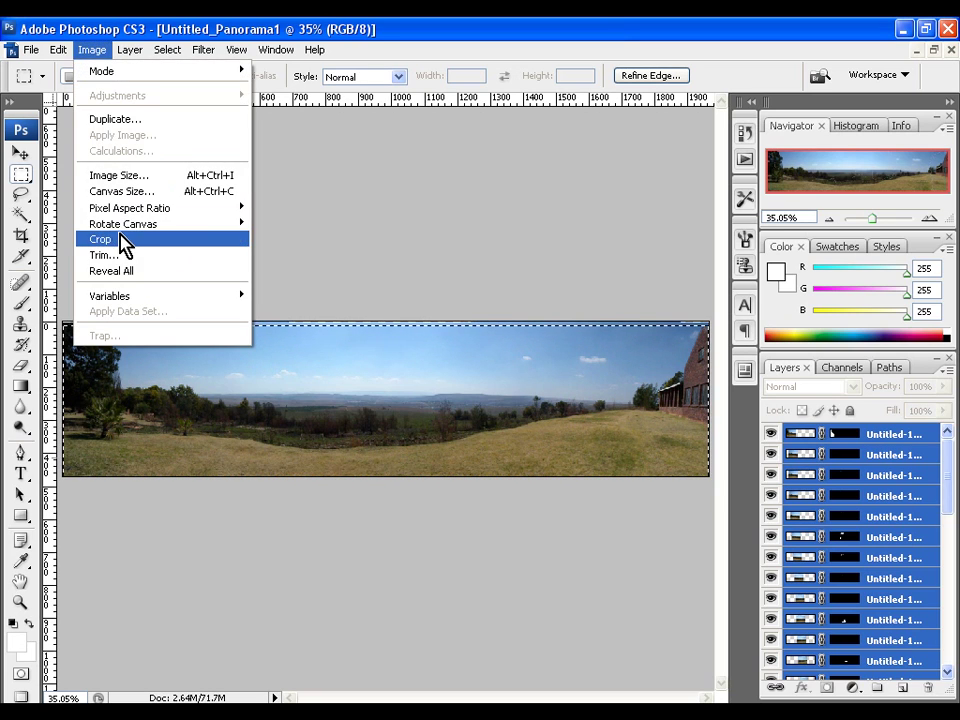
click(199, 240)
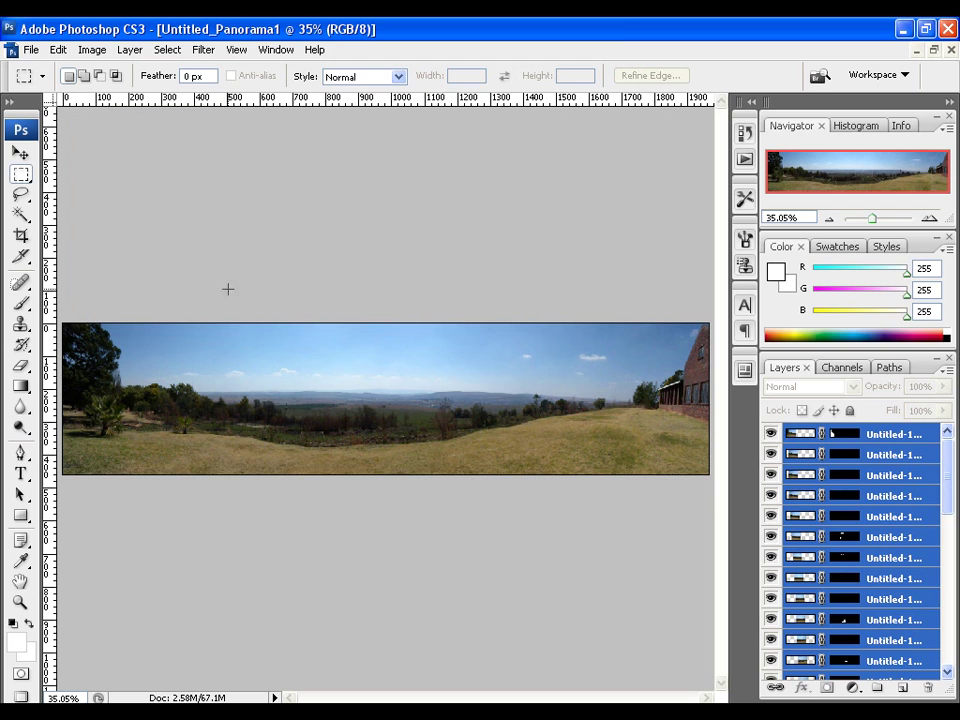
- View the panorama at 100% and pan from its left end to the building and back
click(20, 580)
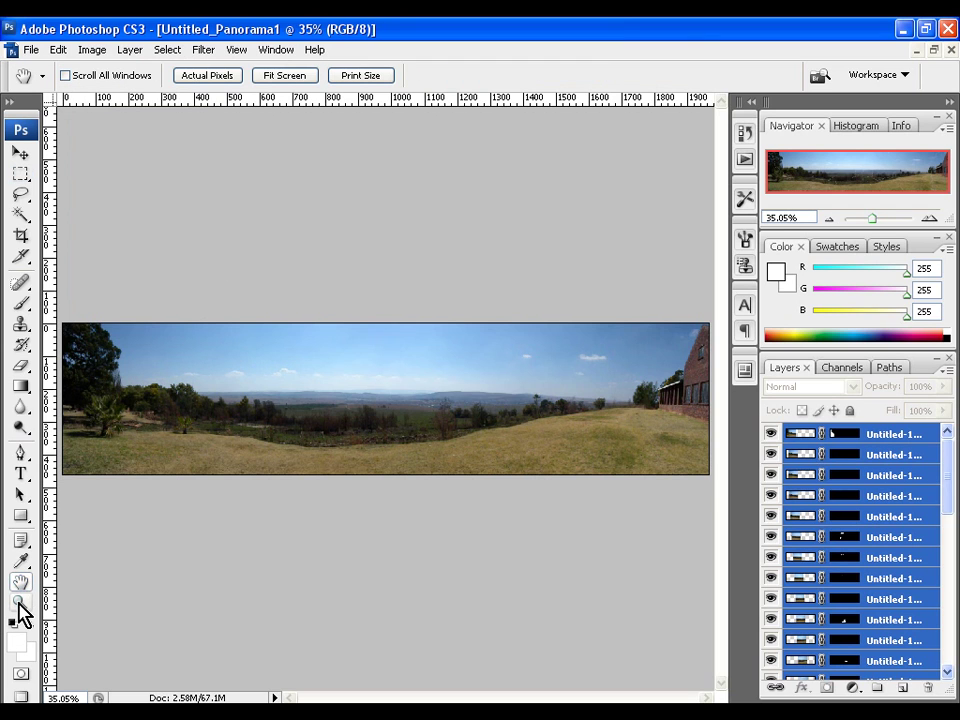
double_click(20, 601)
drag(257, 371, 634, 405)
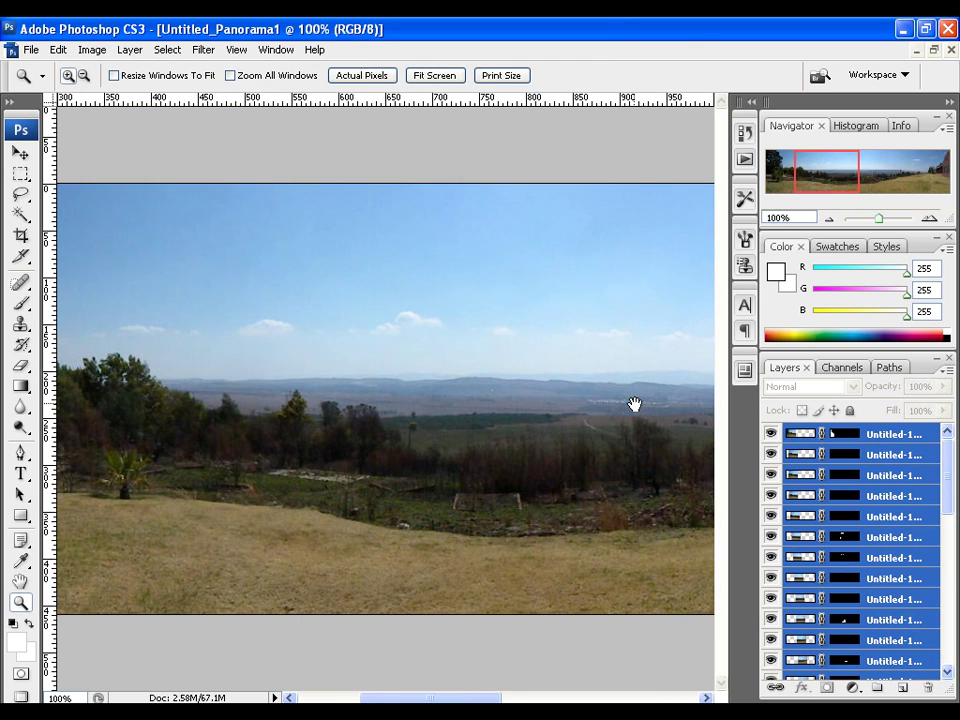
drag(111, 405, 143, 405)
drag(493, 414, 467, 414)
drag(700, 414, 392, 418)
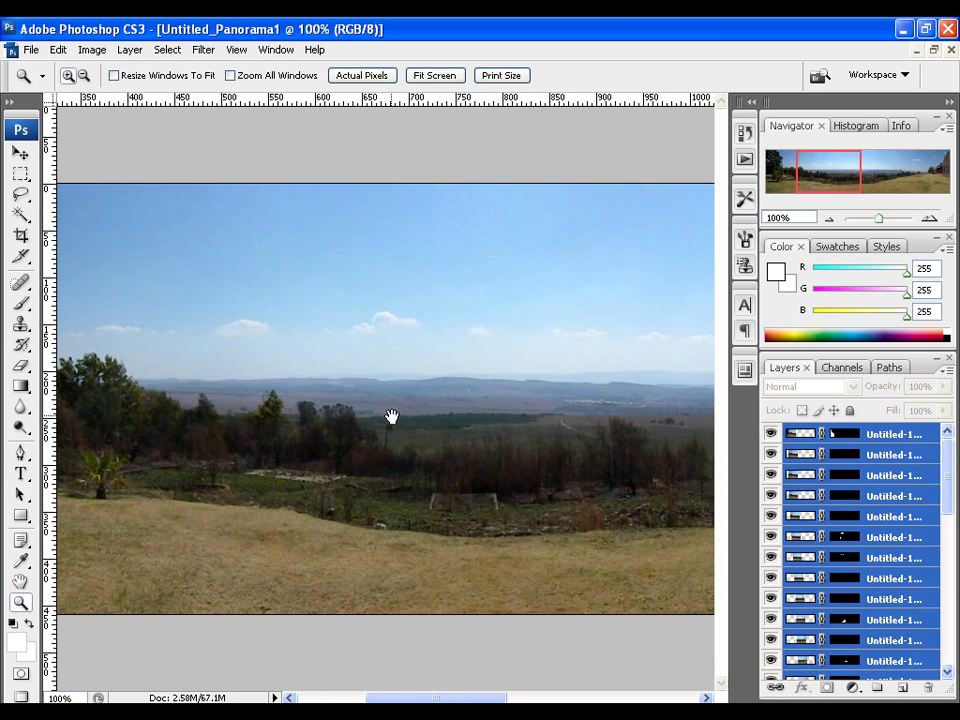
drag(540, 411, 214, 422)
drag(648, 420, 417, 433)
drag(587, 429, 541, 422)
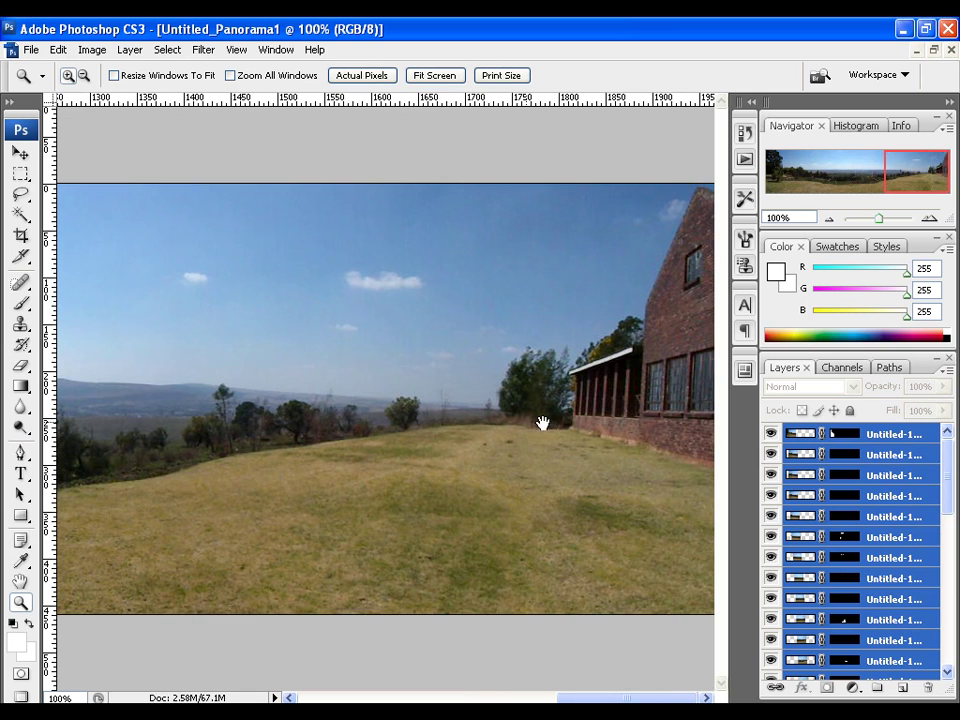
drag(280, 430, 576, 437)
drag(234, 424, 473, 427)
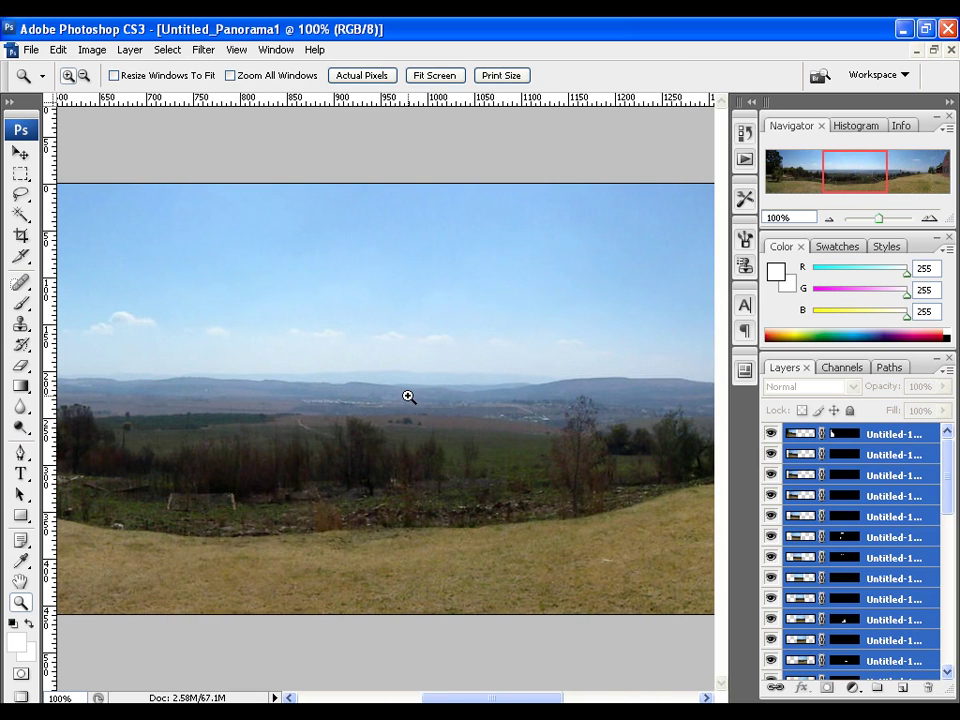